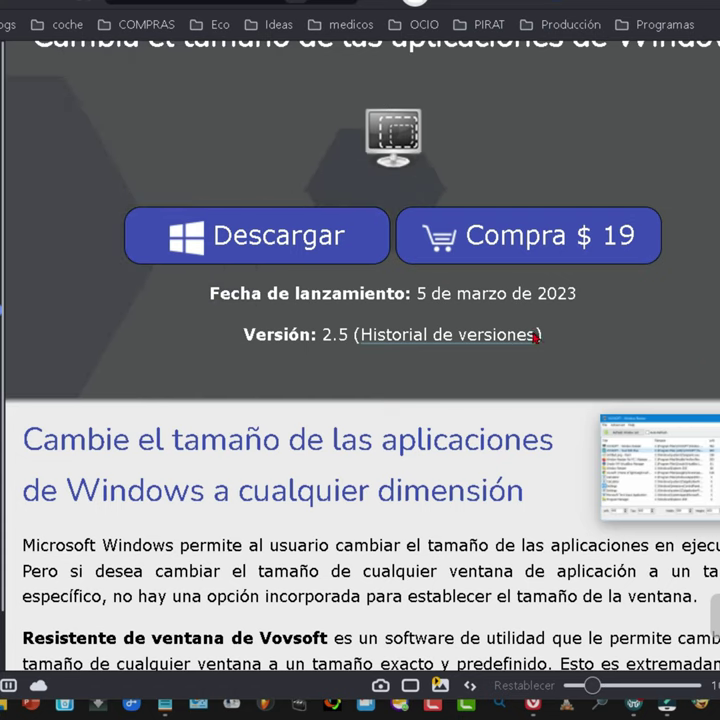
Step: Download the 64-bit portable version of Window Resizer v2.5 from the Vovsoft page without entering an email address
left_click(313, 241)
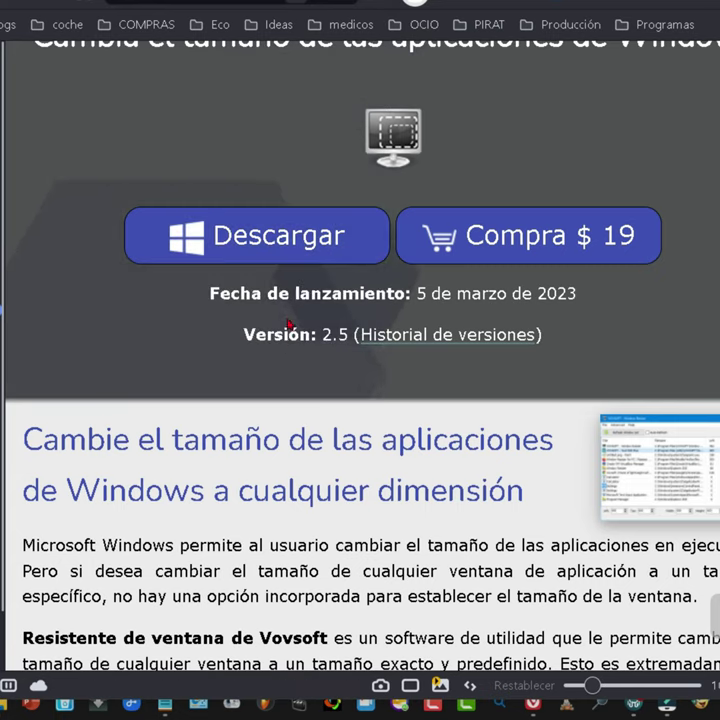
left_click(285, 327)
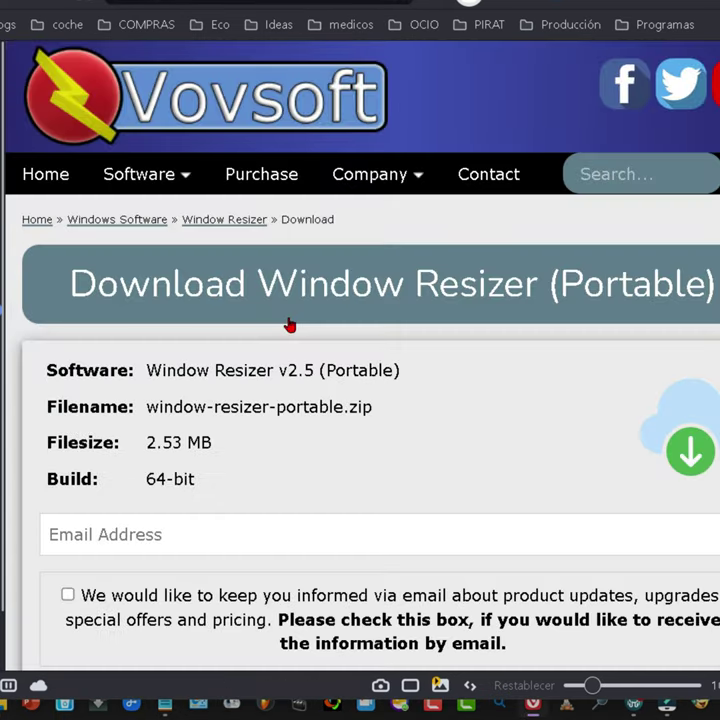
scroll(345, 305, "down", 5)
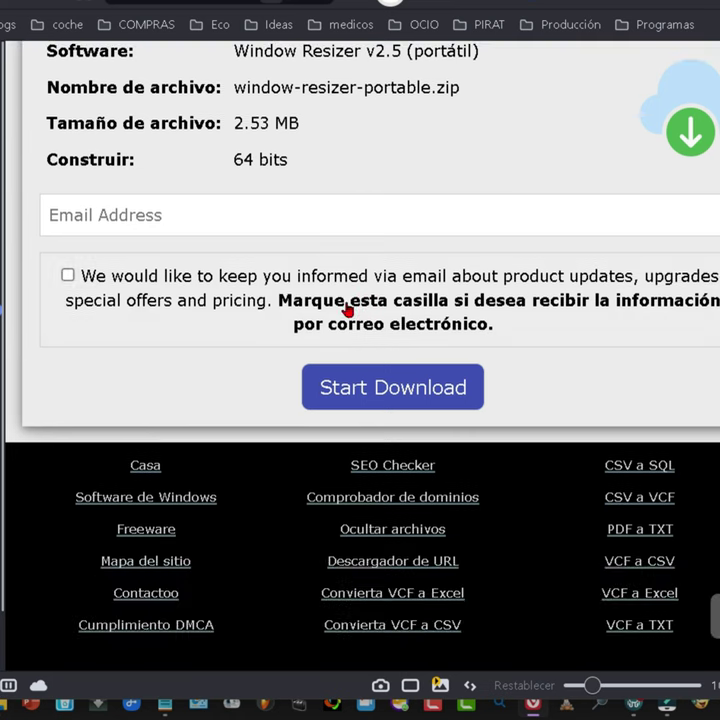
left_click(407, 387)
left_click(398, 415)
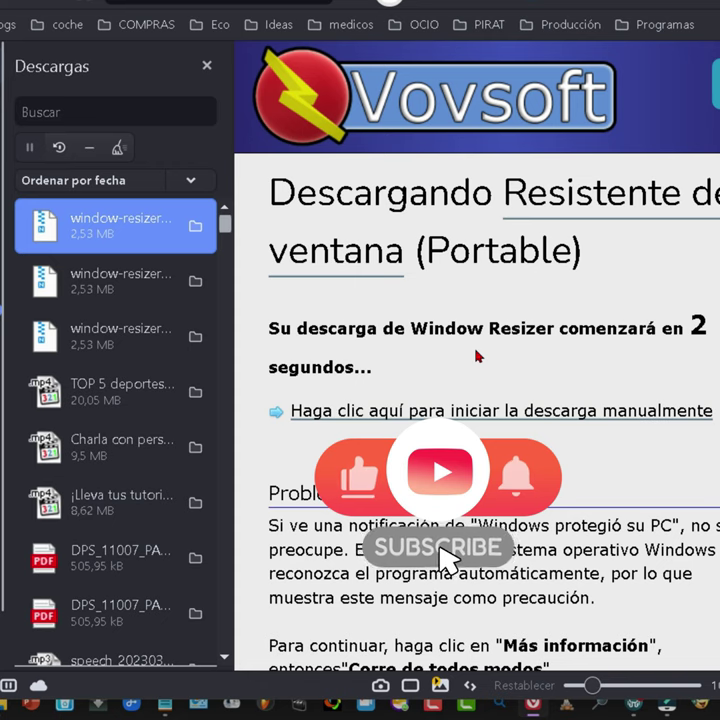
Step: Show the downloaded window-resizer-portable (3).zip in its folder and extract it to the proposed window-resizer-portable (3) folder
left_click(199, 227)
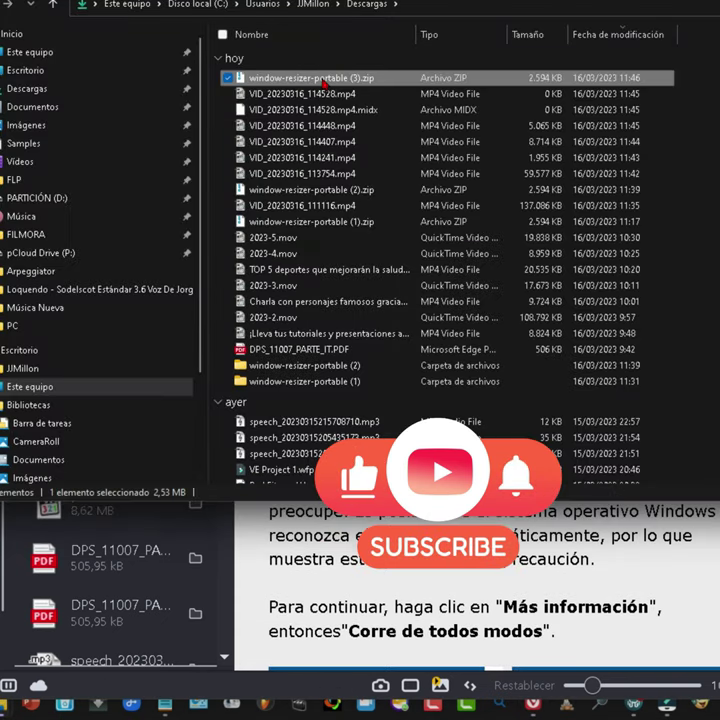
right_click(322, 78)
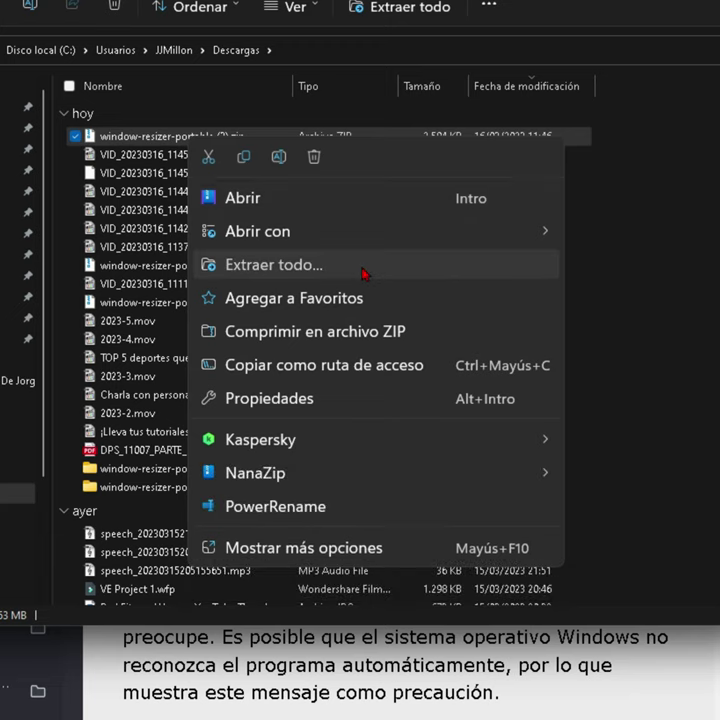
left_click(363, 273)
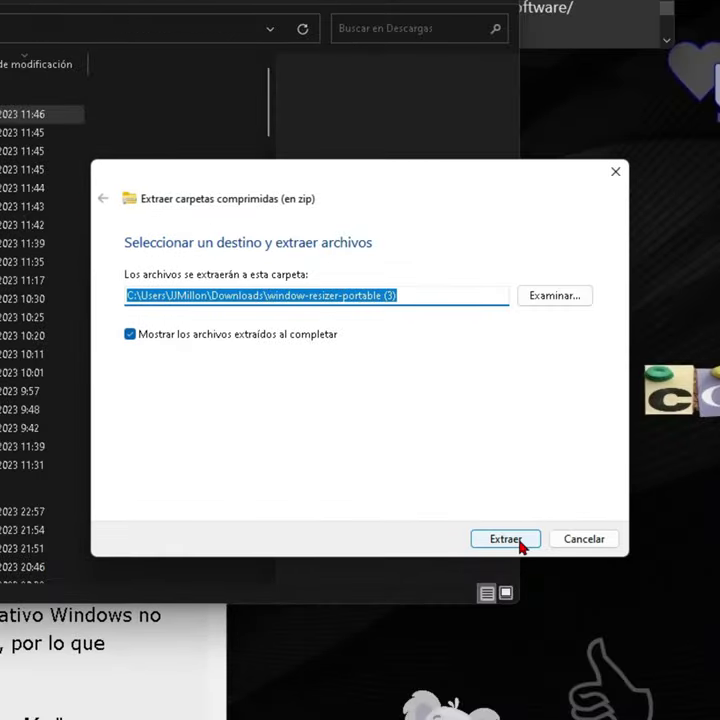
left_click(506, 539)
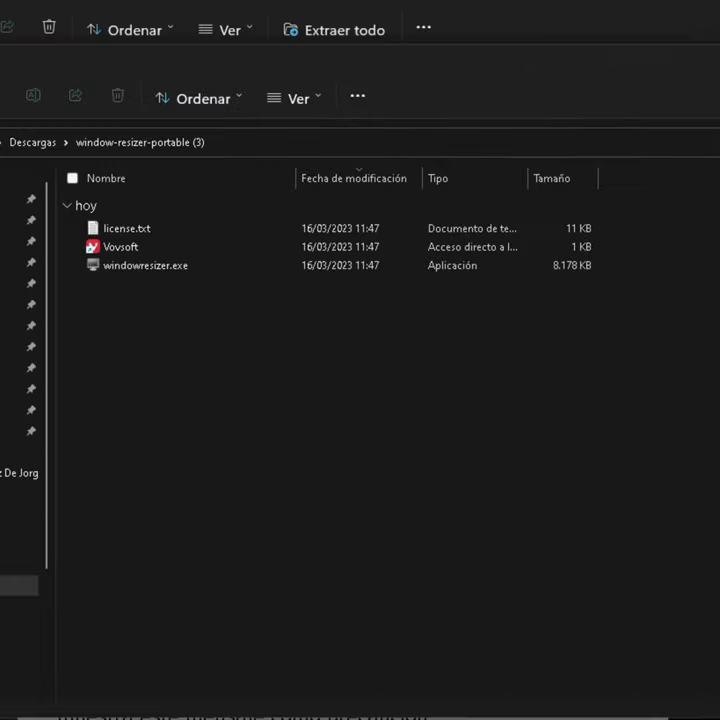
Step: Run windowresizer.exe from the extracted folder, allow it through the security warning, and continue with the trial version
double_click(160, 264)
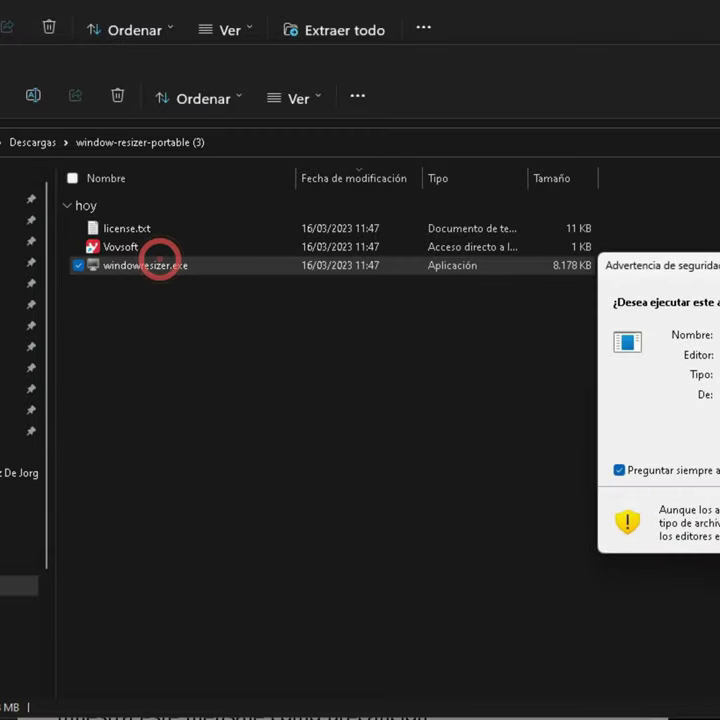
left_click(719, 439)
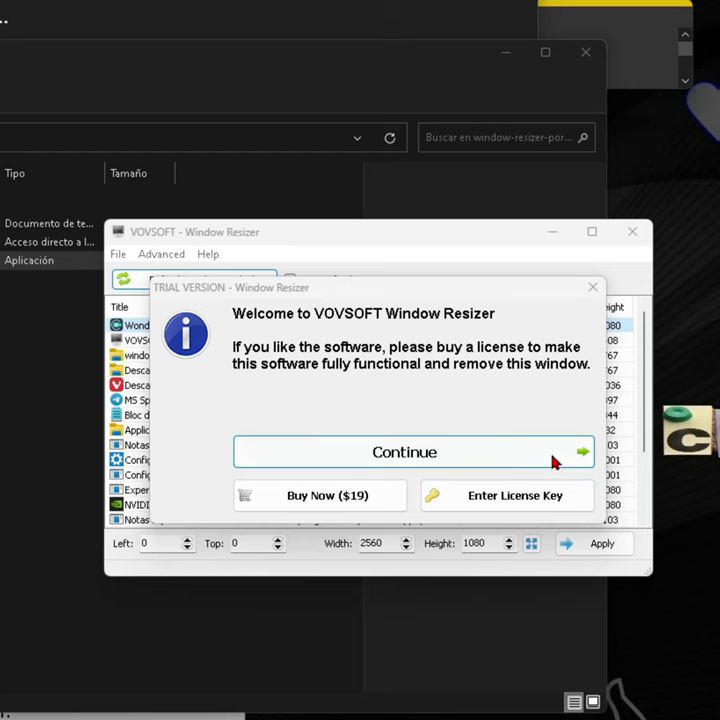
left_click(450, 460)
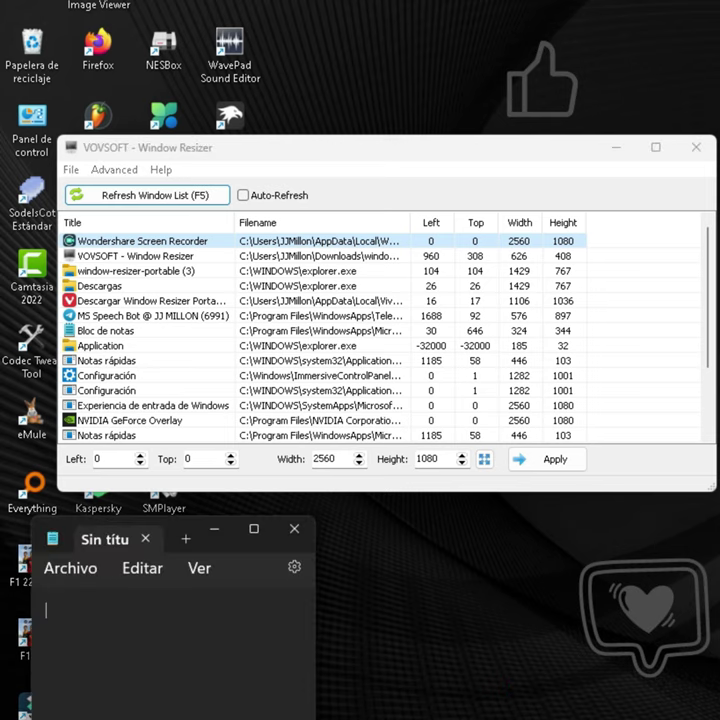
Step: Refresh the list of open windows and move the Window Resizer window higher on the desktop
scroll(217, 317, "down", 2)
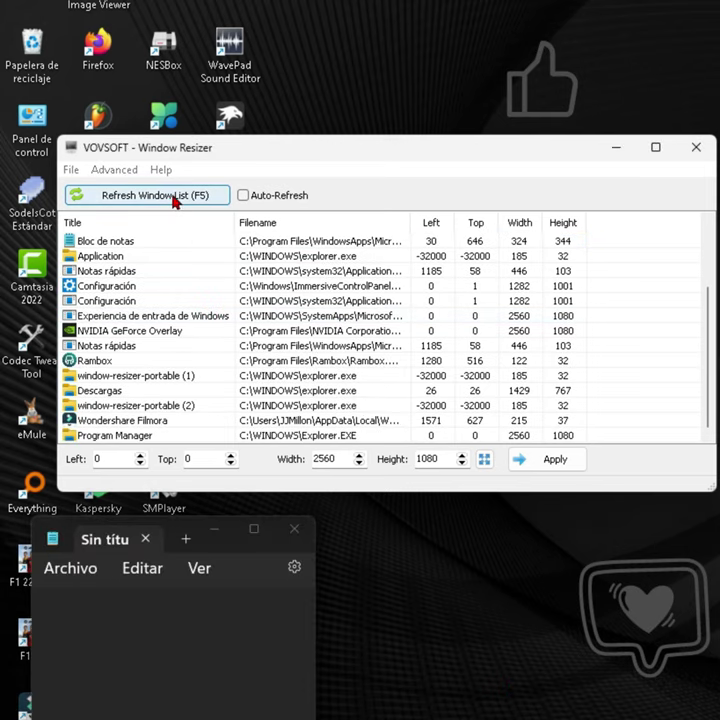
left_click(174, 200)
left_click_drag(240, 145, 210, 84)
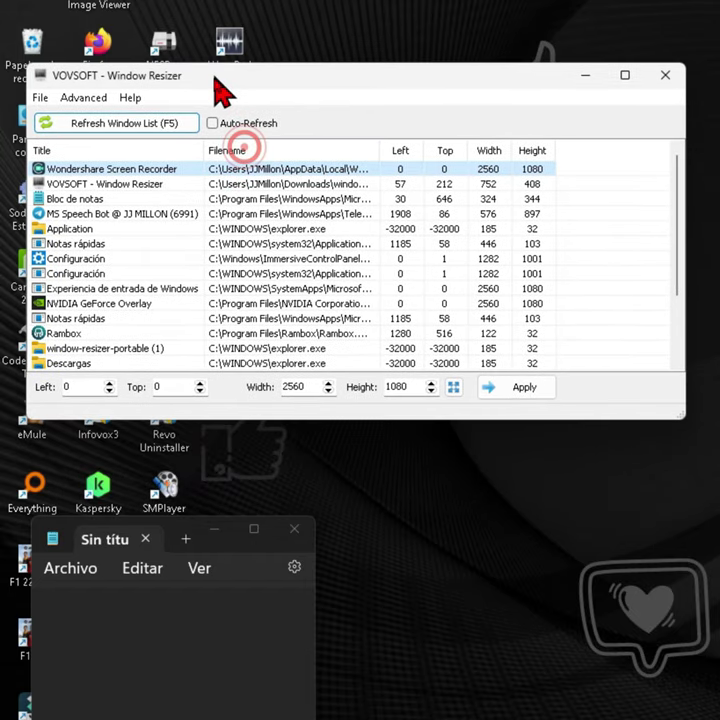
Step: Select Bloc de notas in the window list, and switch Auto-Refresh on and off again
left_click(90, 208)
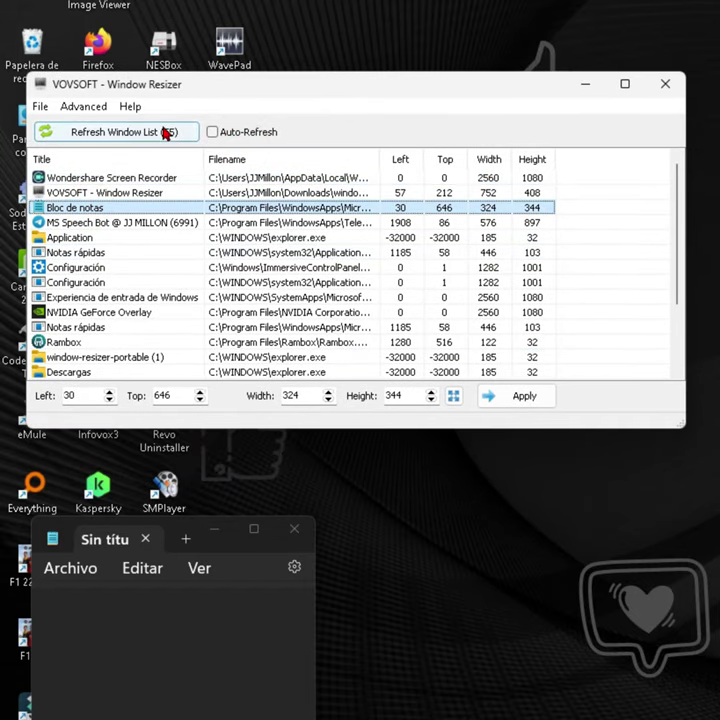
left_click(214, 134)
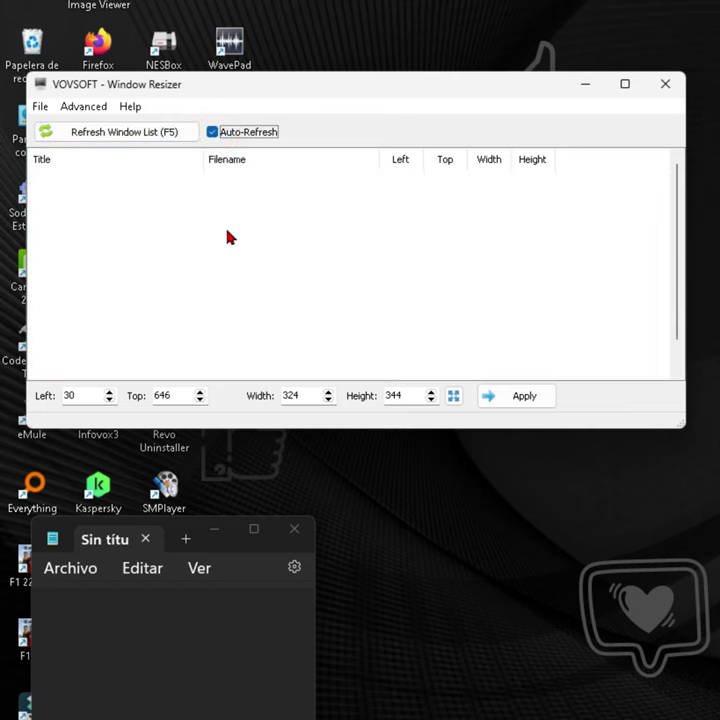
left_click(213, 133)
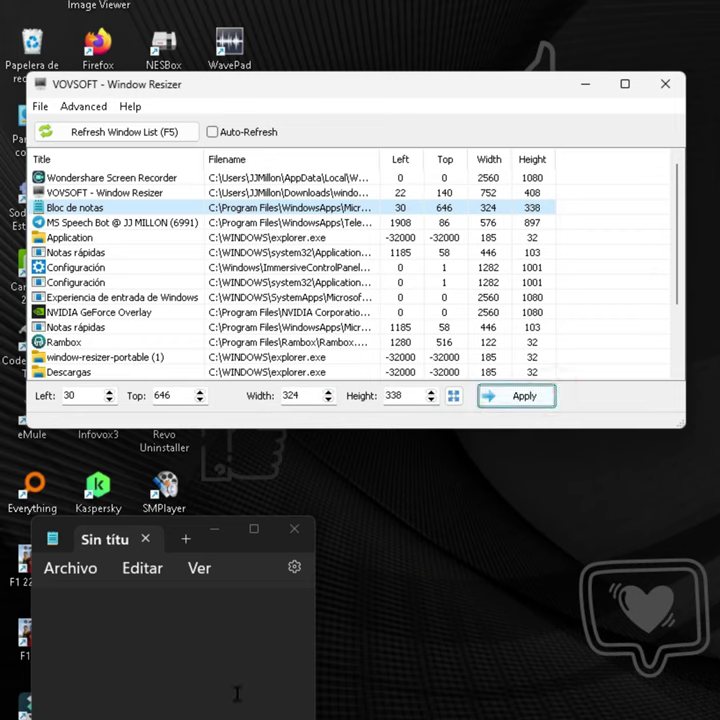
Step: Resize the Bloc de notas window to the 800 x 600 preset
left_click(455, 397)
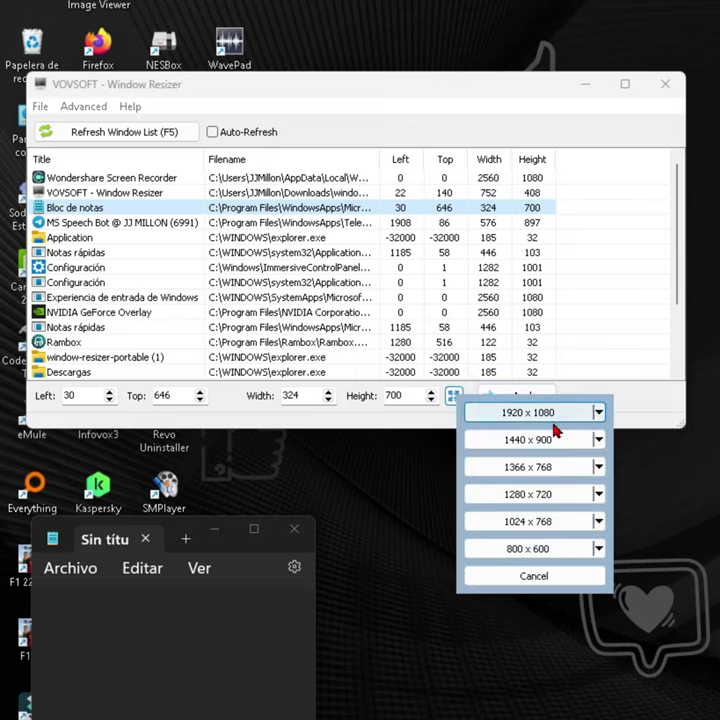
left_click(543, 549)
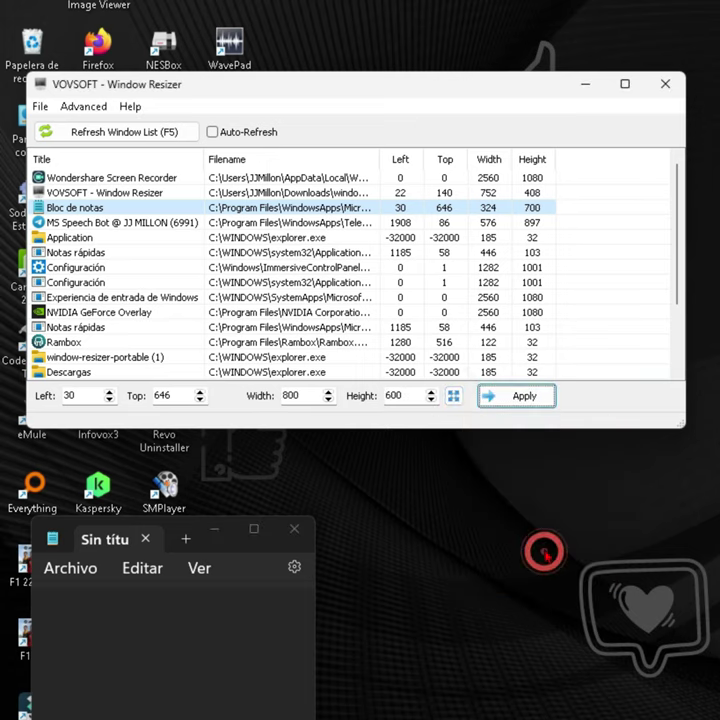
left_click(520, 410)
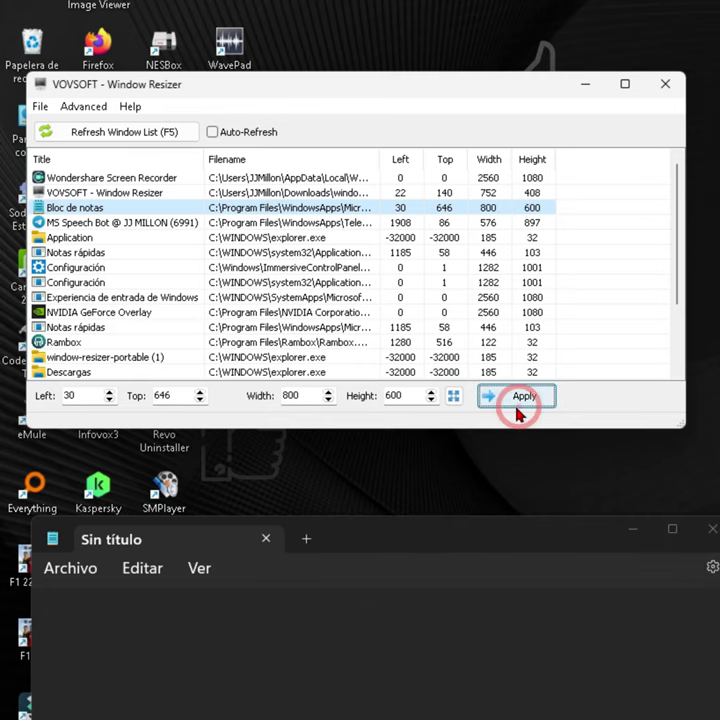
Step: Edit the 800 x 600 size preset to 400 x 400 and save it
left_click(453, 396)
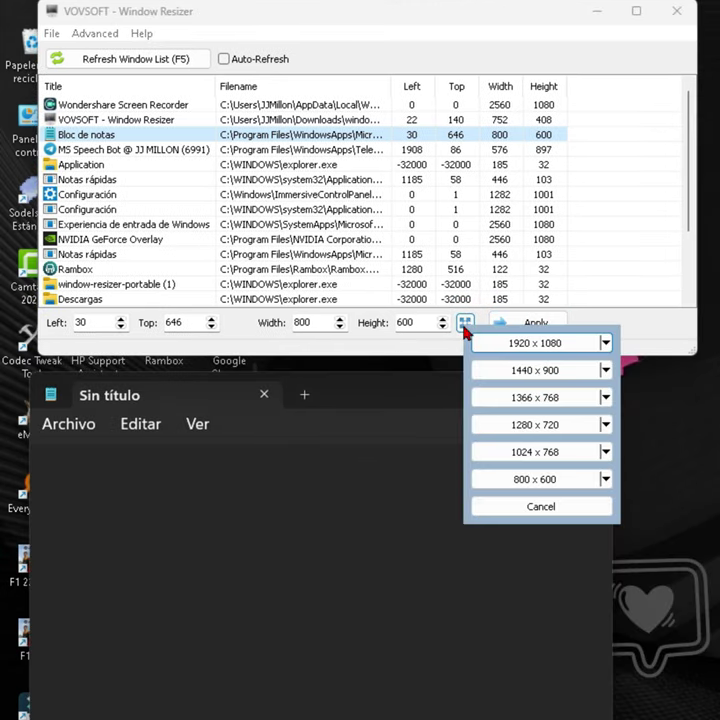
left_click(607, 479)
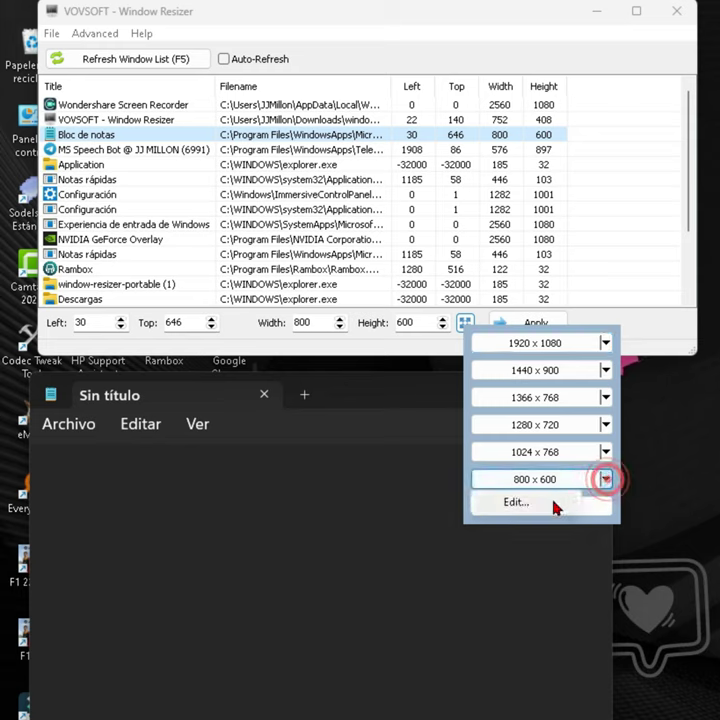
left_click(545, 503)
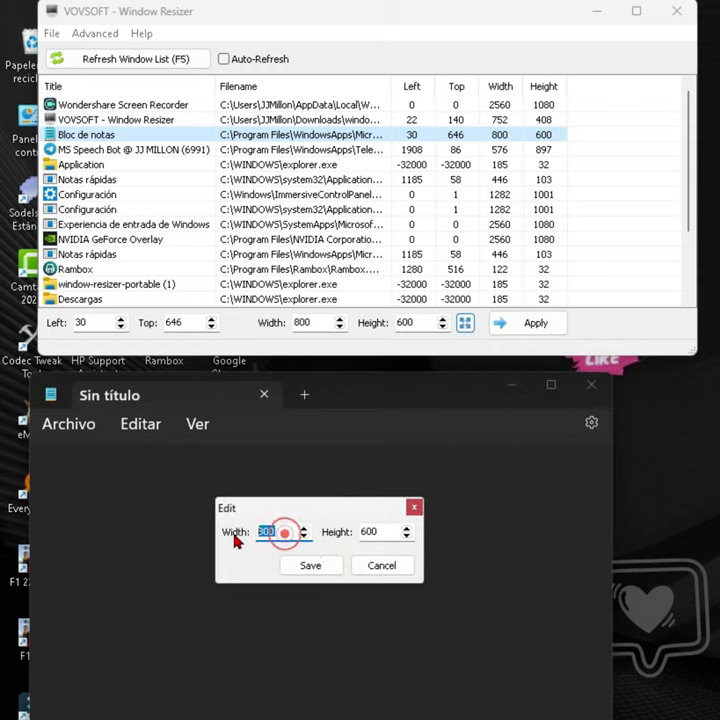
type("400")
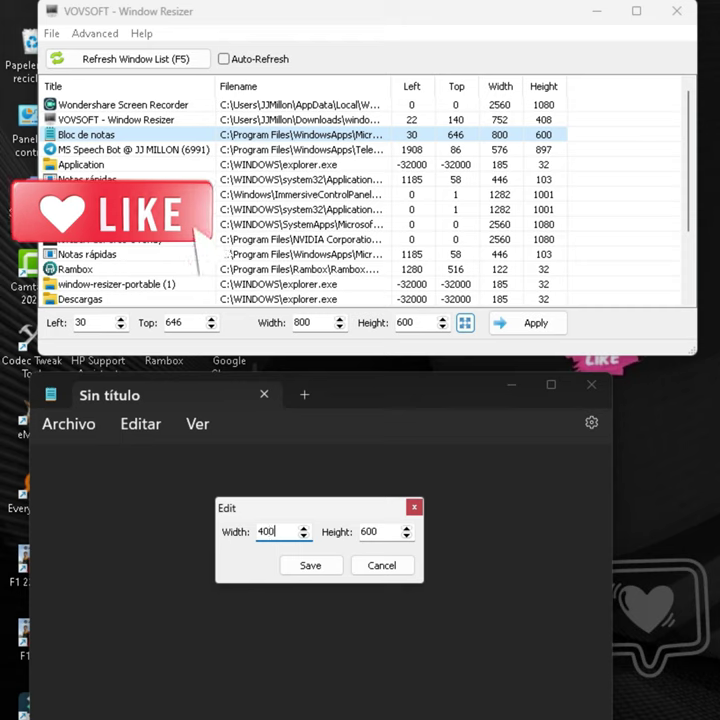
left_click(315, 567)
Step: Resize the Bloc de notas window to the custom 400 x 400 preset
left_click(464, 323)
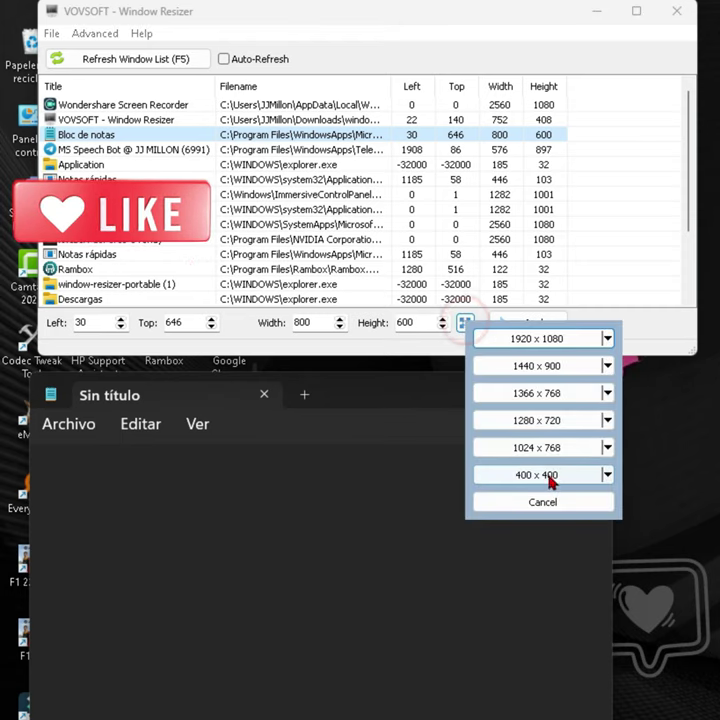
left_click(549, 476)
left_click(547, 323)
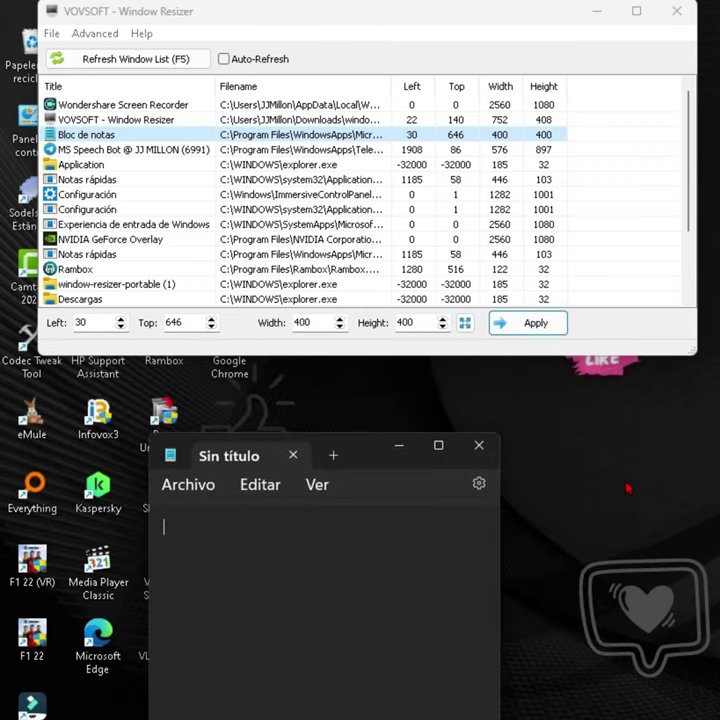
Step: Activate the Bloc de notas window from its list entry, reposition it on the desktop, and activate it again from the list
double_click(243, 140)
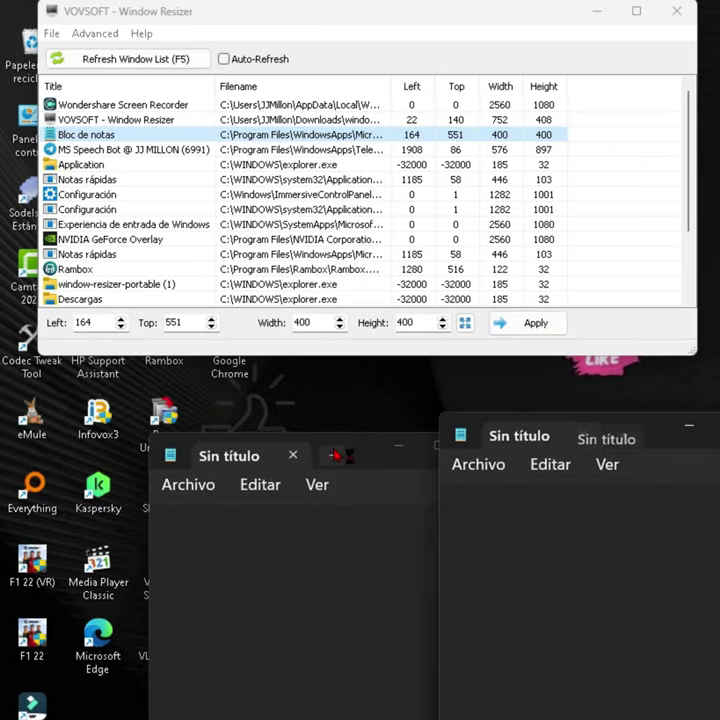
left_click_drag(338, 455, 290, 430)
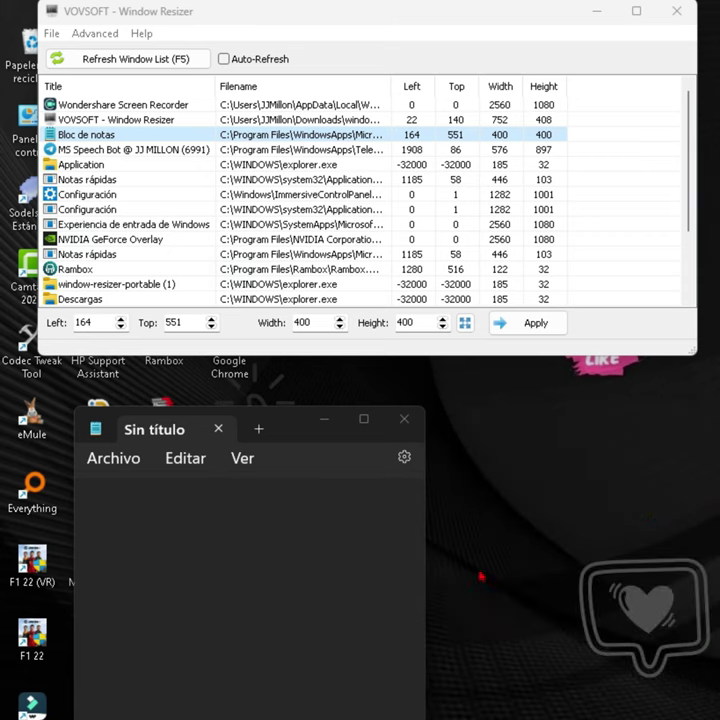
left_click(117, 141)
double_click(117, 141)
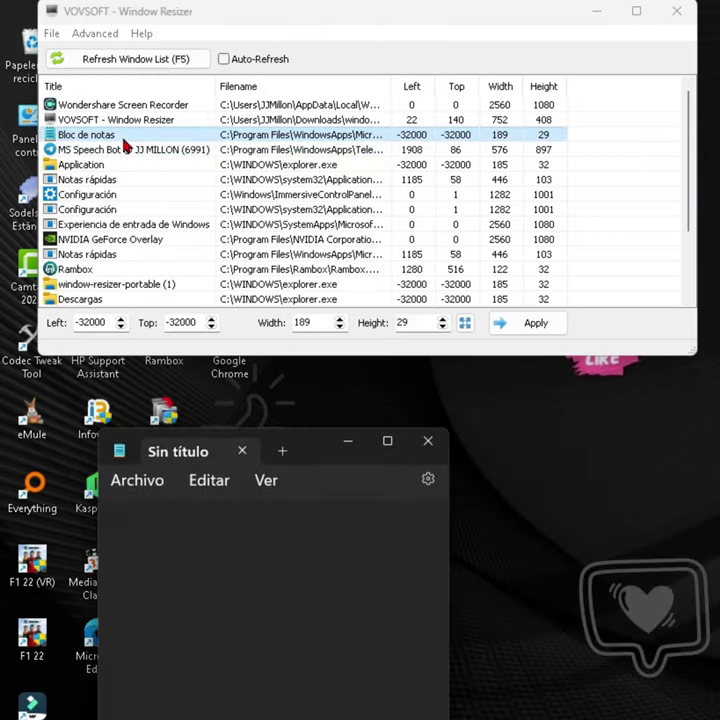
Step: Open the file location of the Bloc de notas entry, and view the preset window sizes without choosing one
right_click(98, 146)
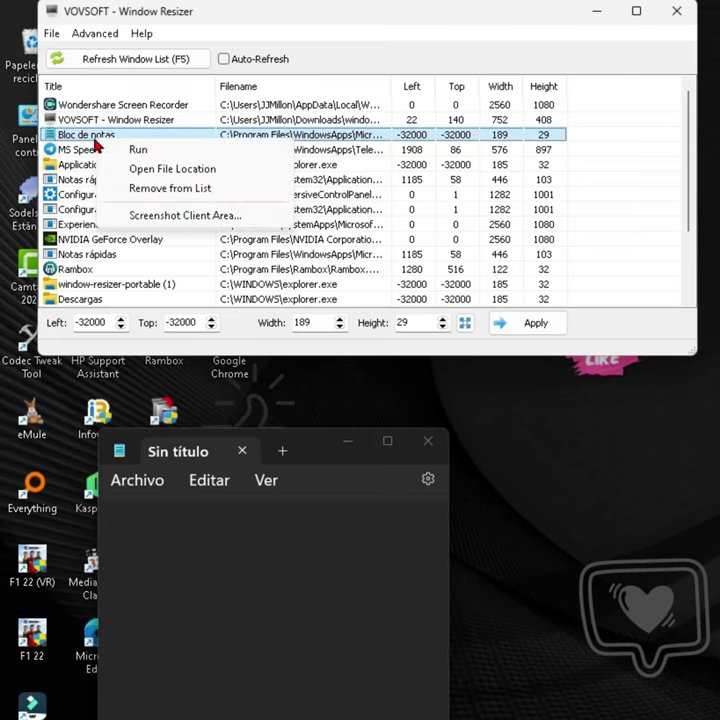
left_click(162, 170)
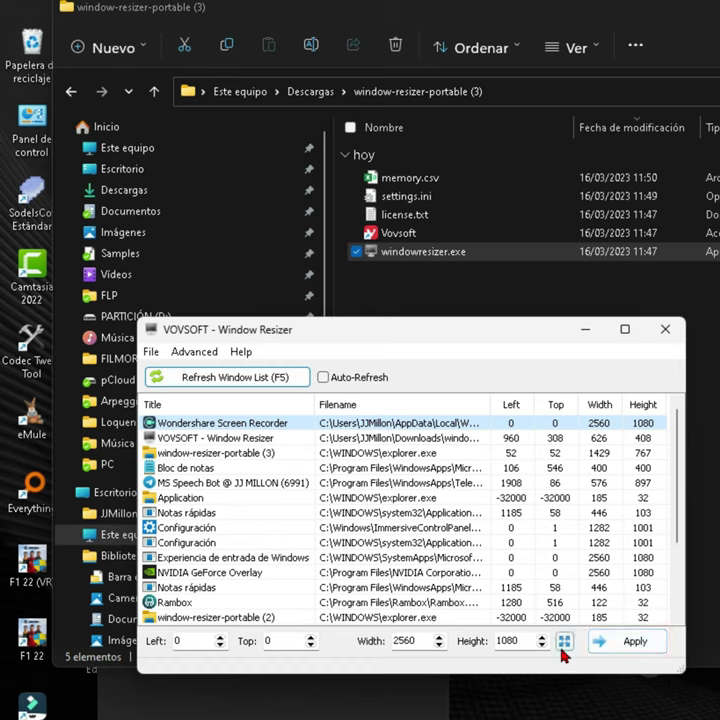
left_click(564, 642)
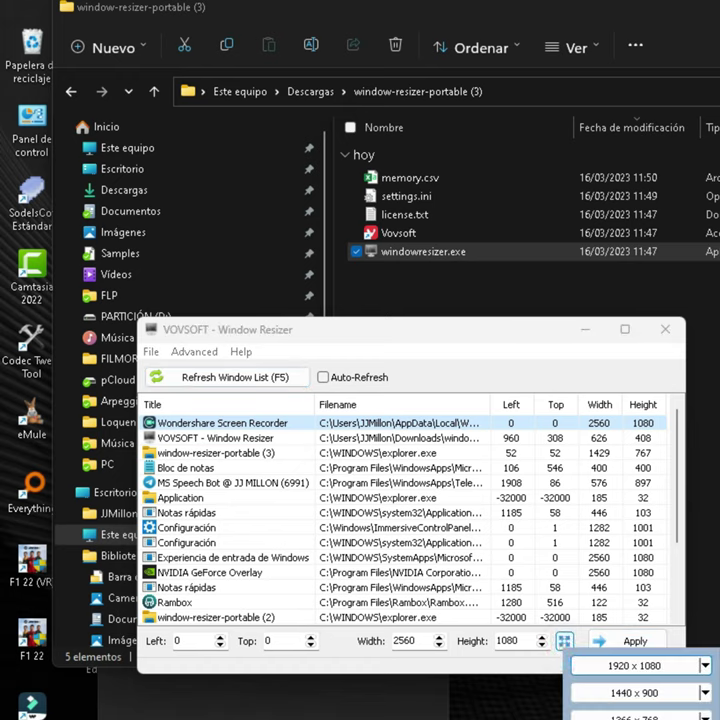
left_click(443, 333)
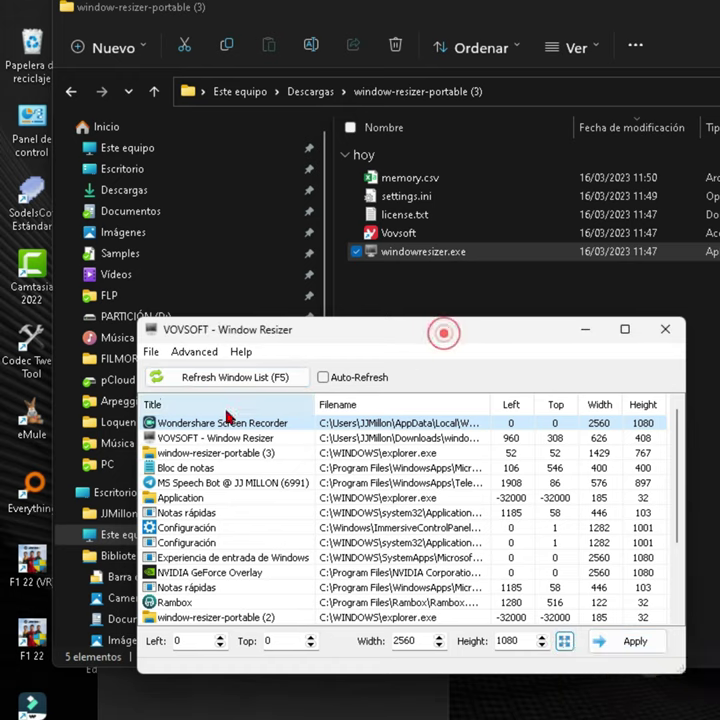
Step: Open the save dialog for the window list with Descargas as the destination folder, and close the dialog
left_click(152, 353)
left_click(177, 391)
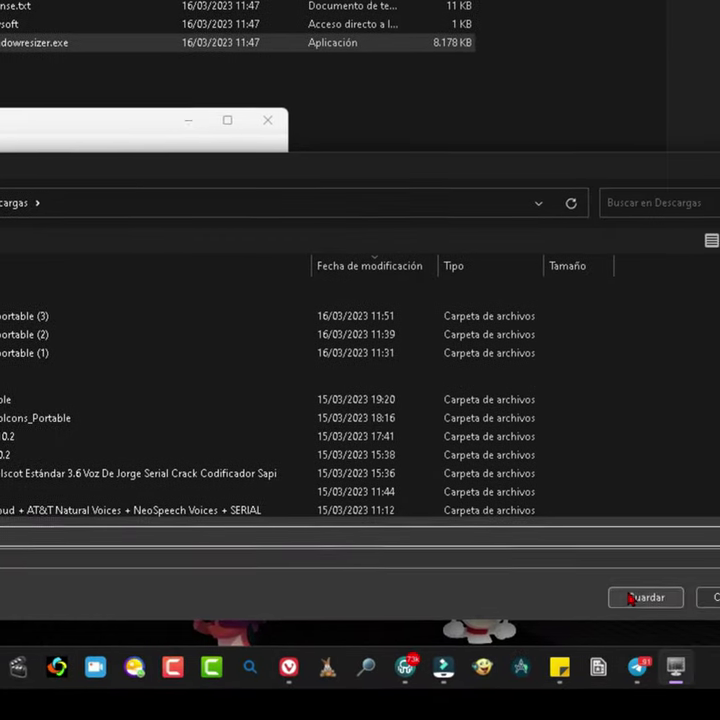
left_click(719, 719)
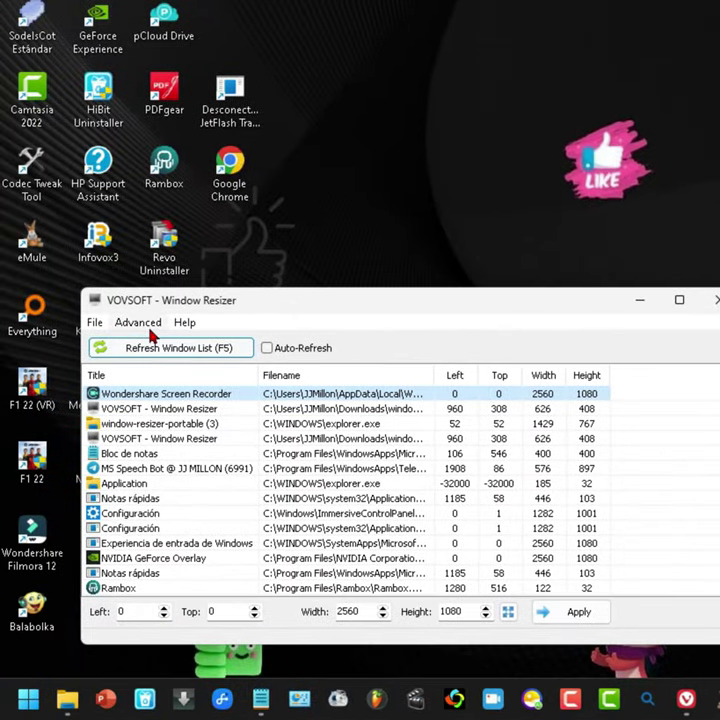
Step: Save the current window positions and sizes to memory in Window Resizer
left_click(148, 326)
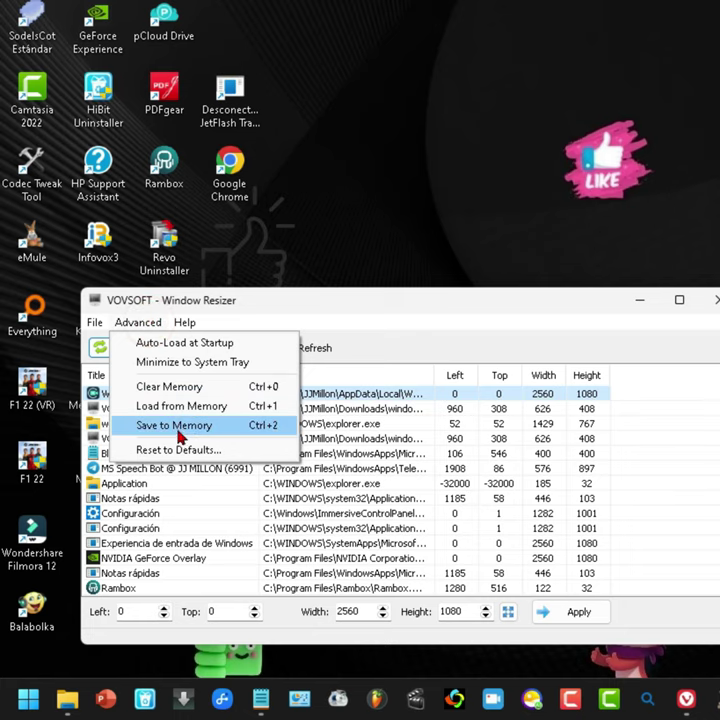
left_click(213, 430)
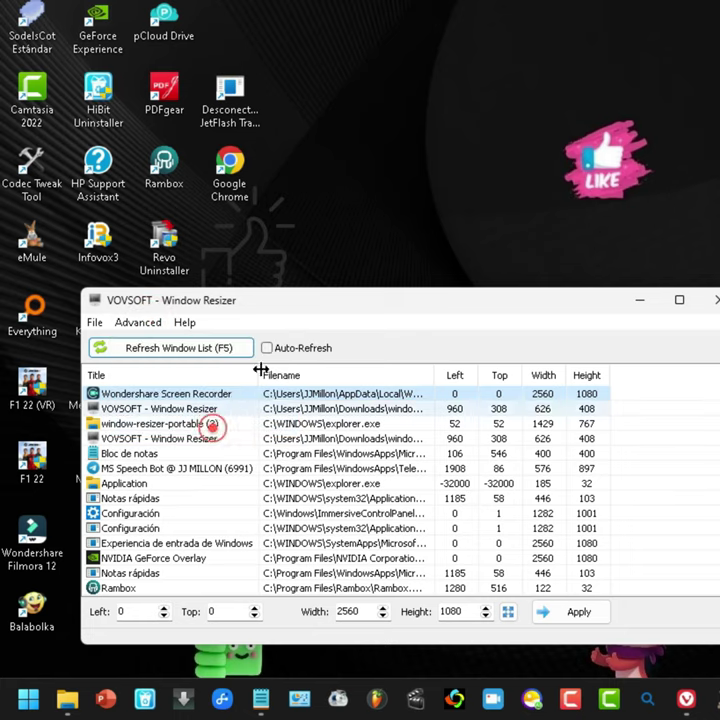
Step: Switch to File Explorer and create a shortcut to windowresizer.exe in the window-resizer-portable (3) folder
key("alt+Tab")
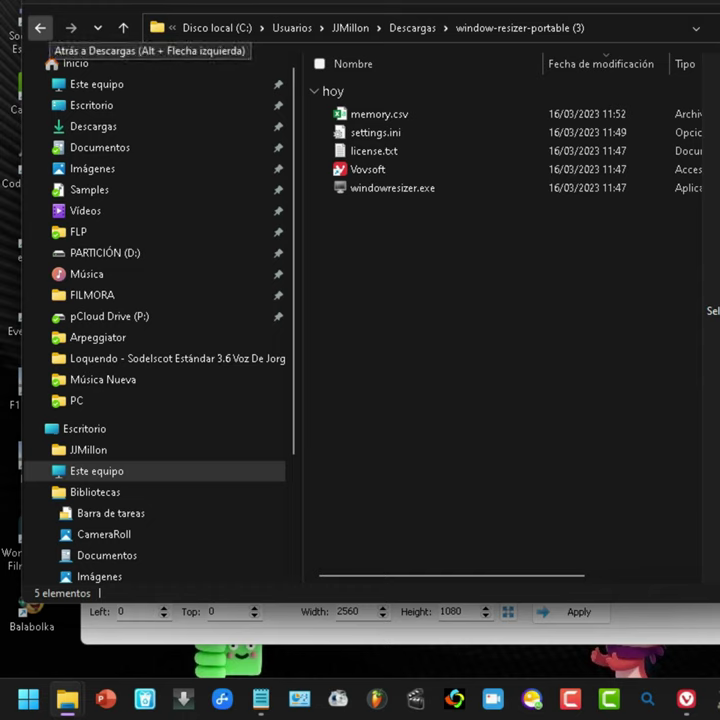
left_click(605, 315)
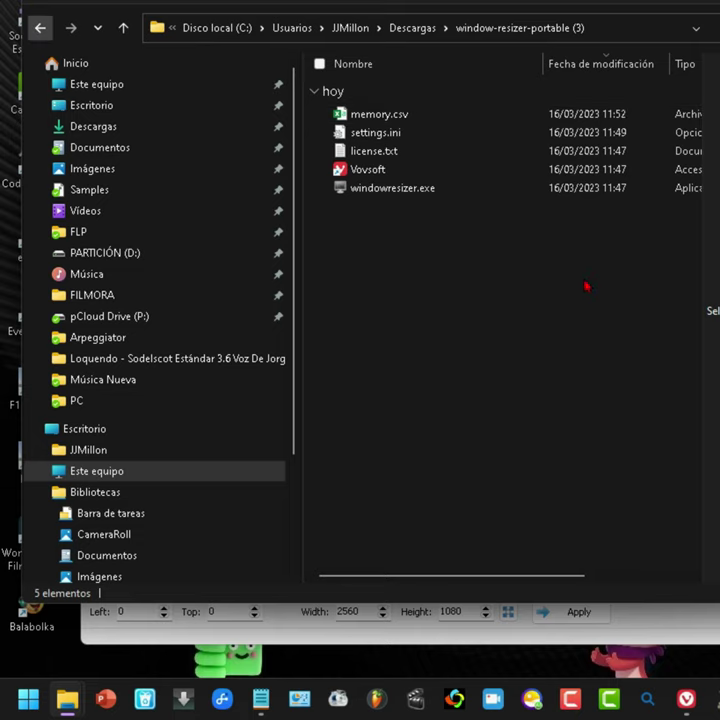
right_click(378, 196)
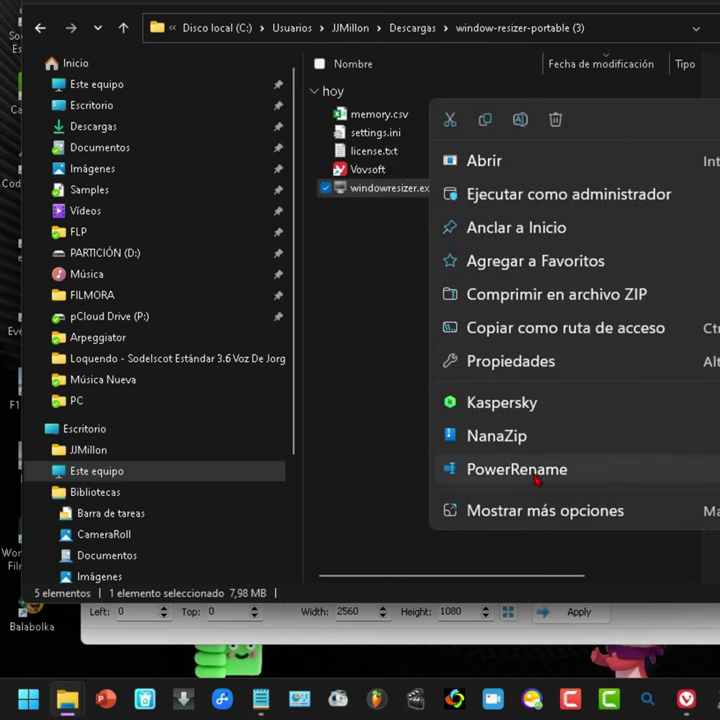
left_click(541, 508)
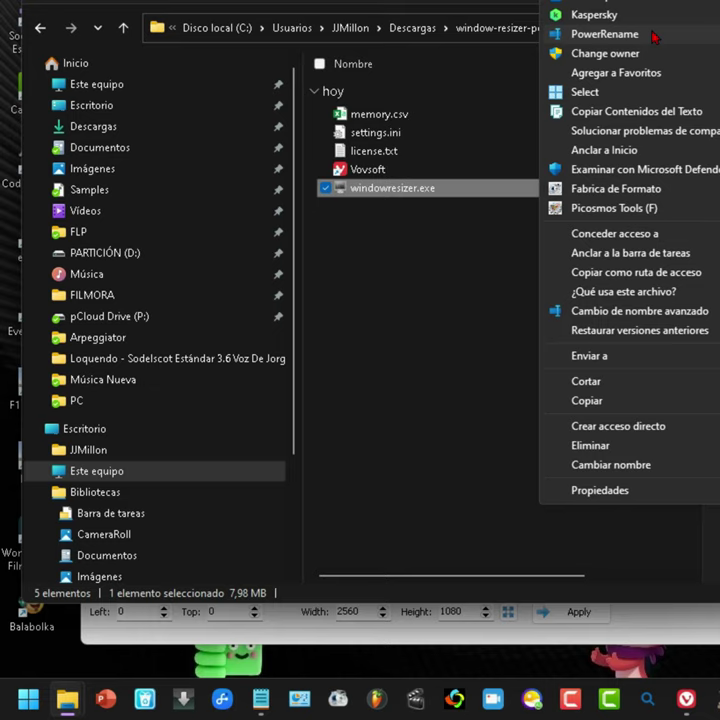
left_click(678, 430)
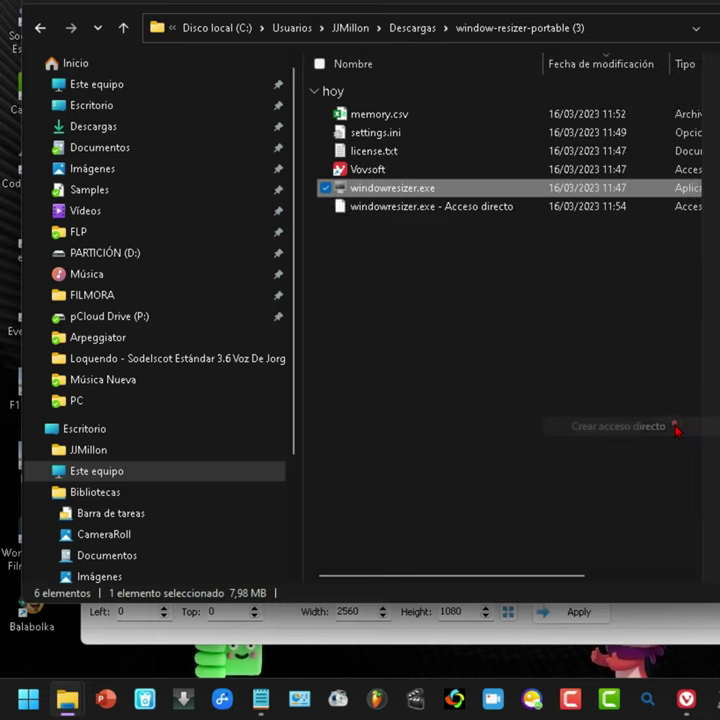
left_click(491, 285)
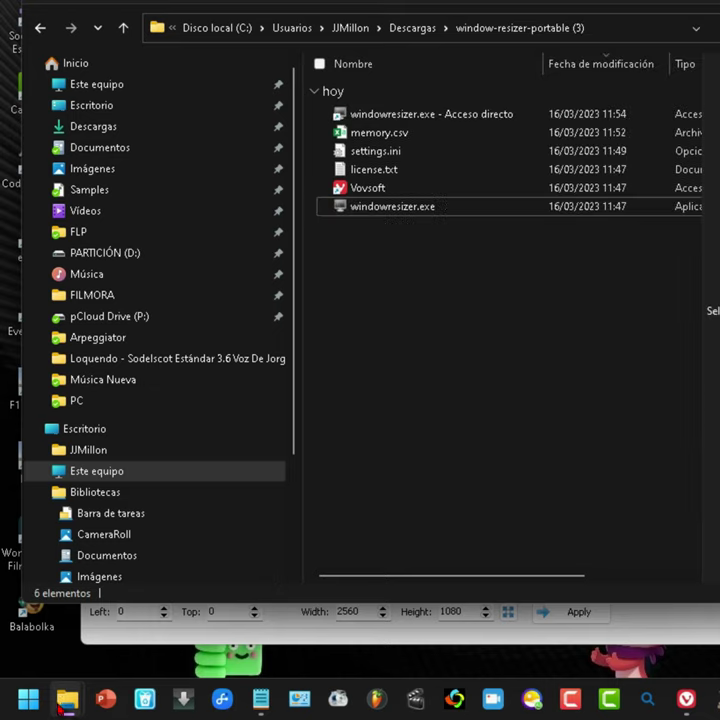
Step: Find Ejecutar through Windows search, run shell:startup to open the Inicio startup folder, and paste the windowresizer.exe shortcut there
left_click(30, 699)
left_click(246, 78)
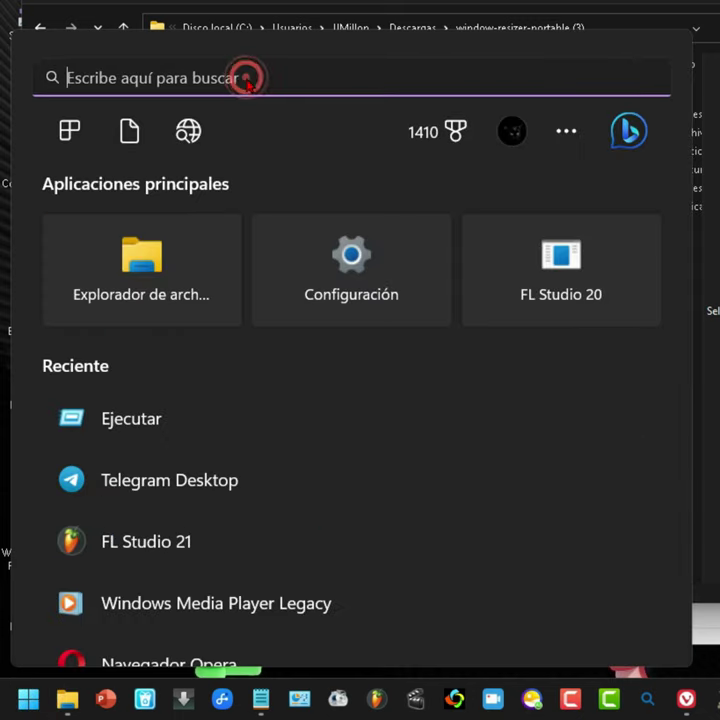
type("eje")
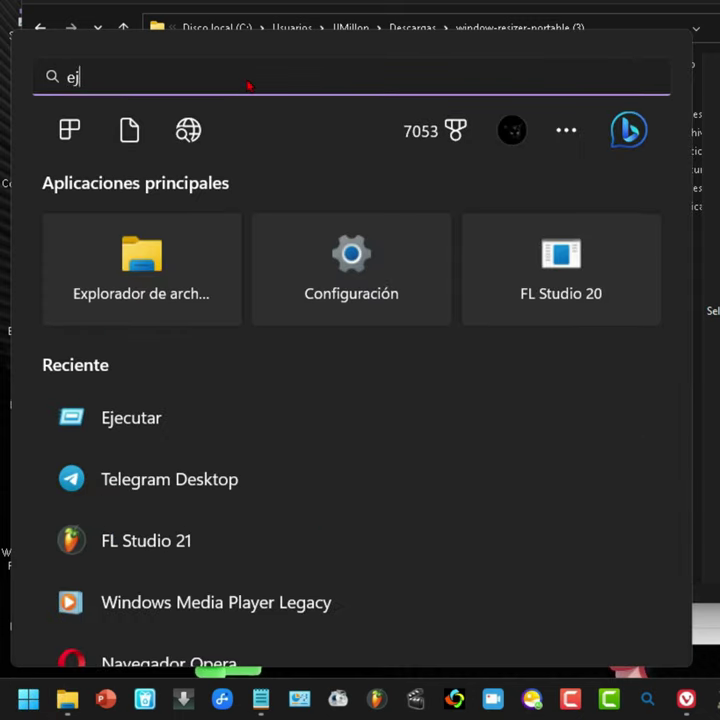
left_click(172, 262)
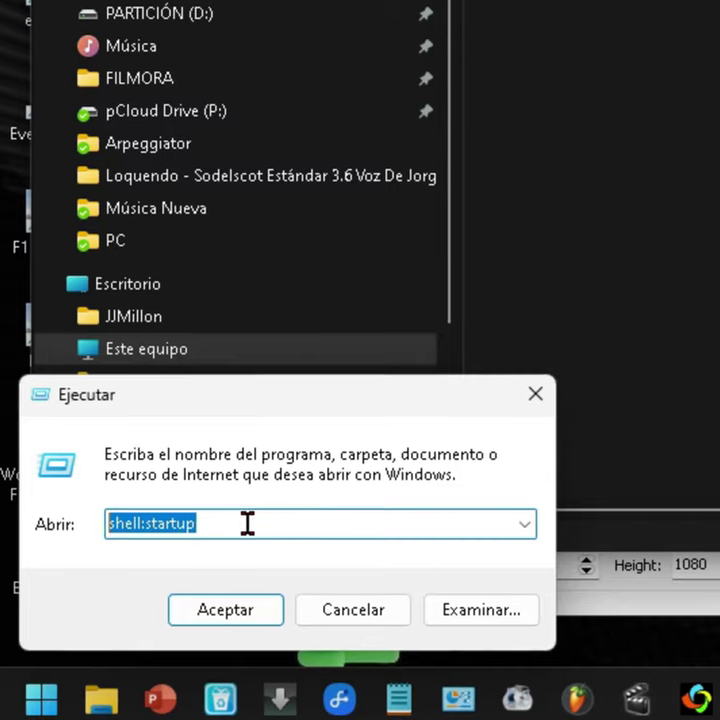
left_click(236, 610)
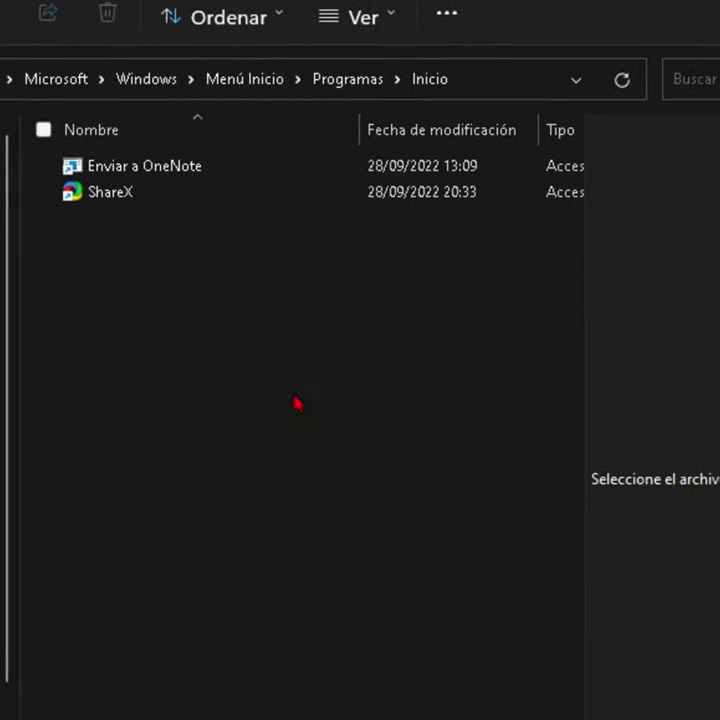
key("ctrl+v")
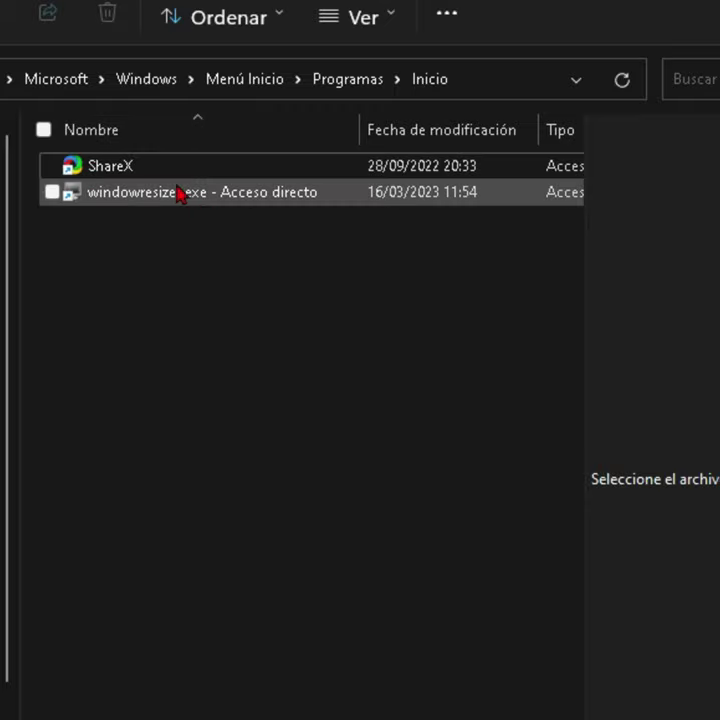